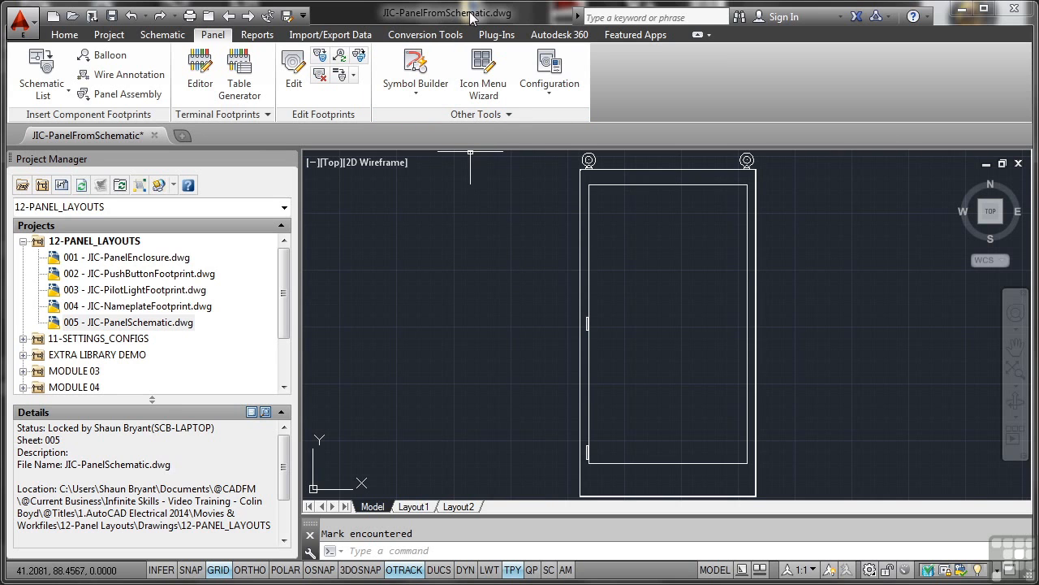
- Add the active drawing to the 12-PANEL_LAYOUTS project and apply the project default values to its drawing settings
right_click(112, 242)
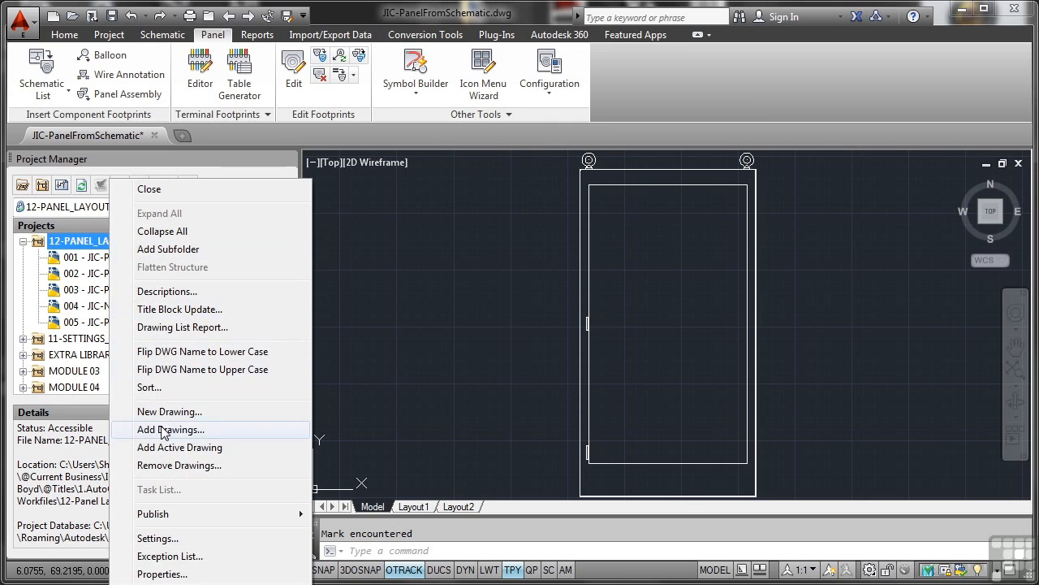
click(180, 448)
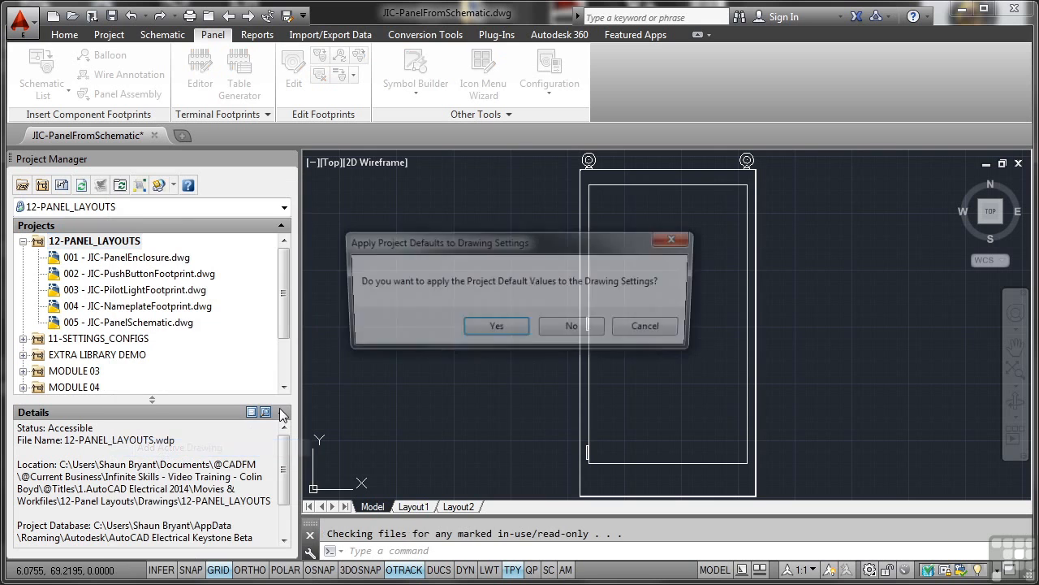
click(487, 329)
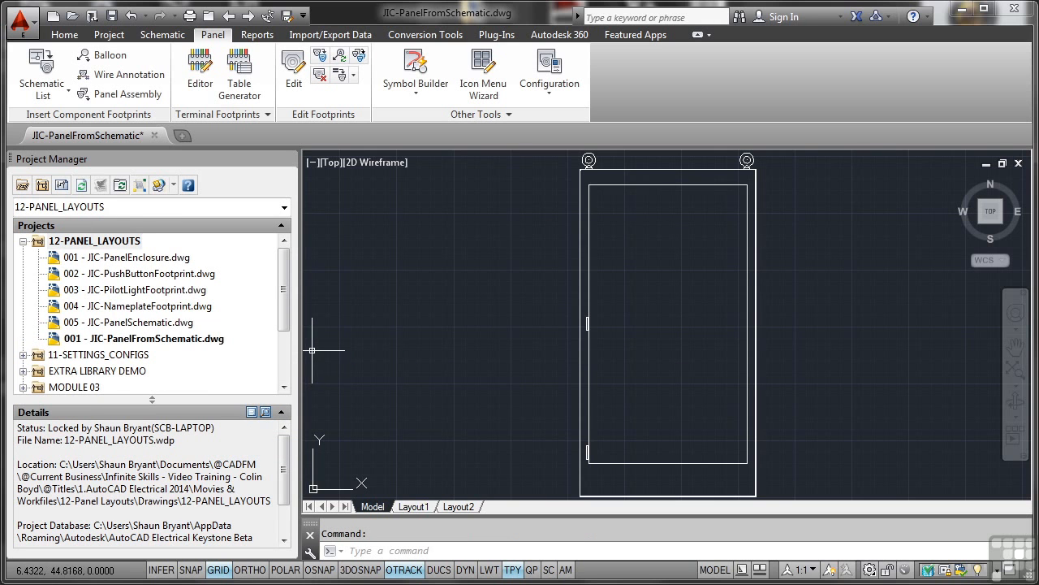
- Set the sheet value of JIC-PanelFromSchematic.dwg to 006 in its drawing properties
click(118, 340)
right_click(118, 340)
mouse_move(174, 475)
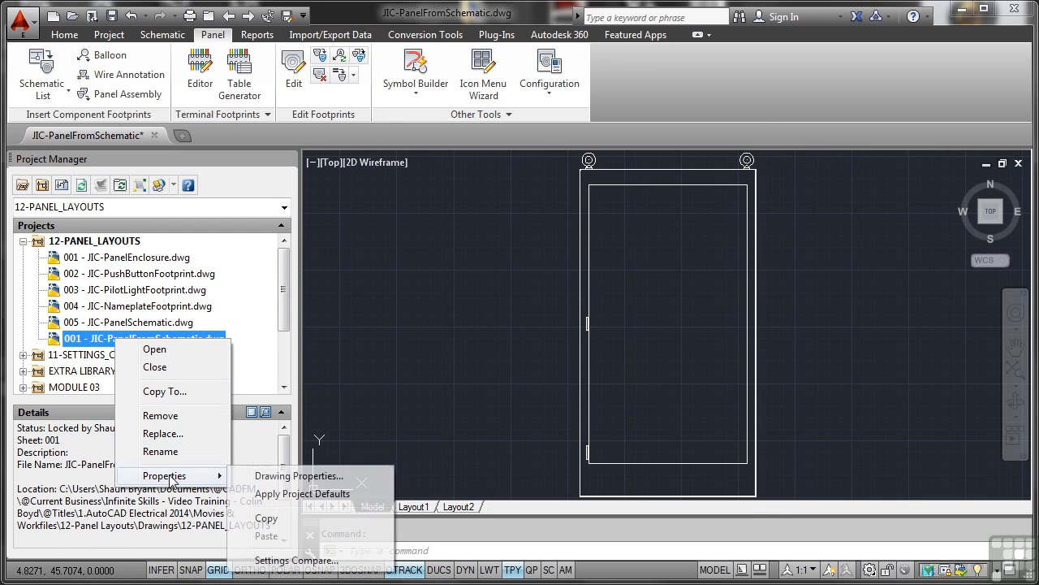
click(280, 477)
click(389, 423)
key(BackSpace)
text(6)
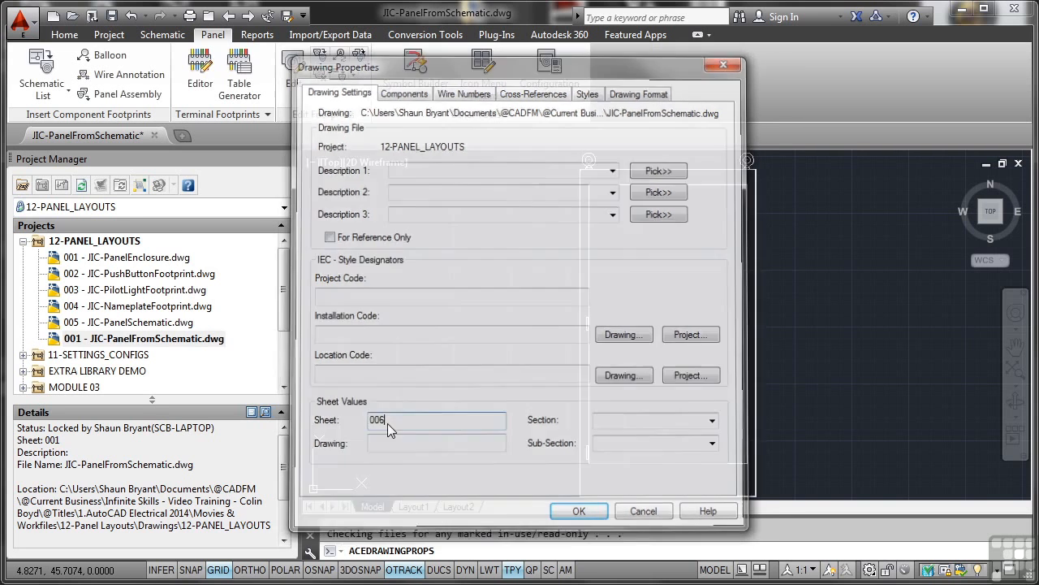
key(Return)
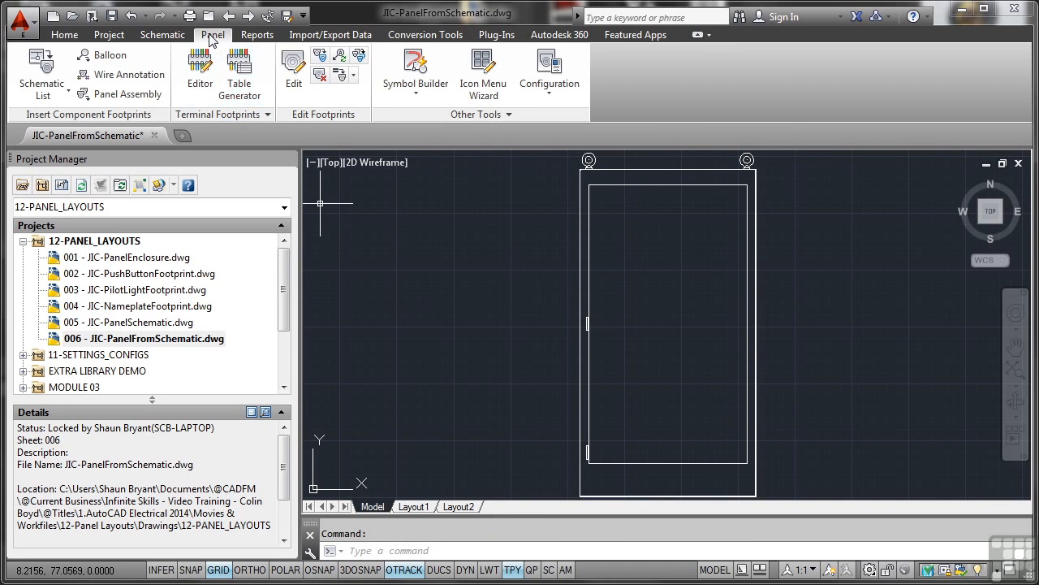
- Start a manual footprint insertion from the schematic list for PB001, PB002 and LT001, prompting for each location
click(46, 95)
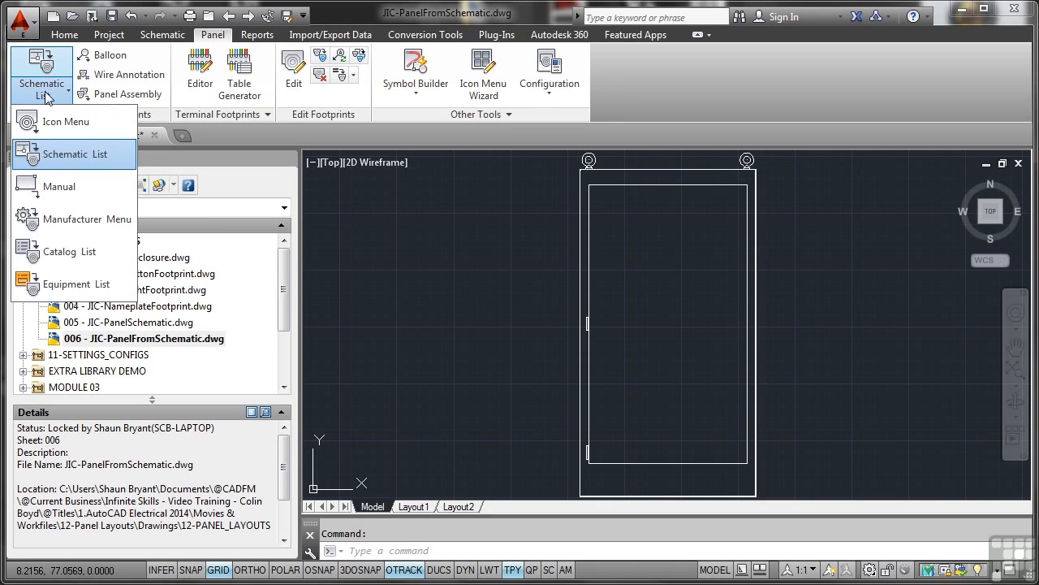
click(51, 155)
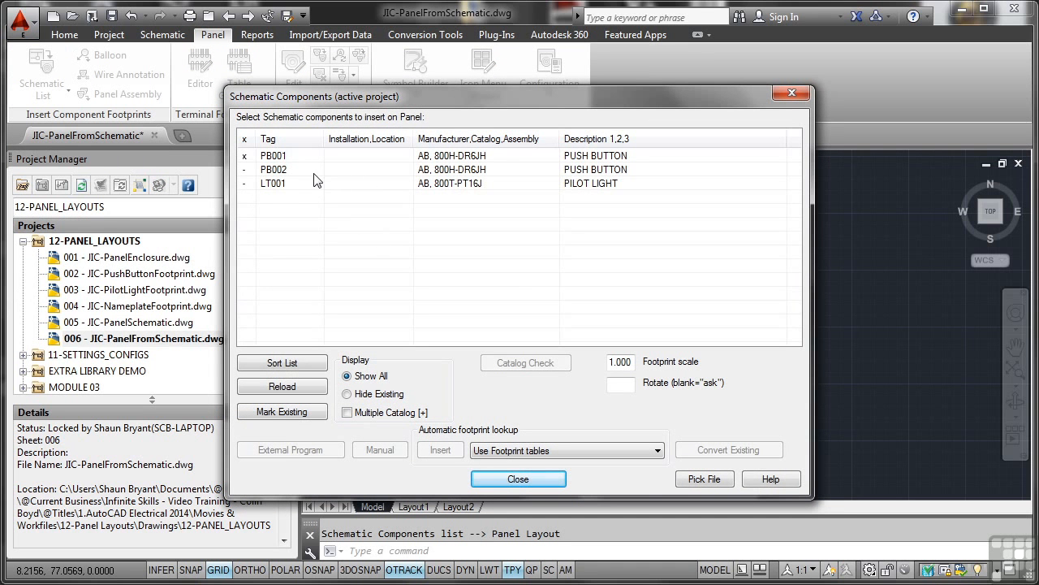
click(305, 157)
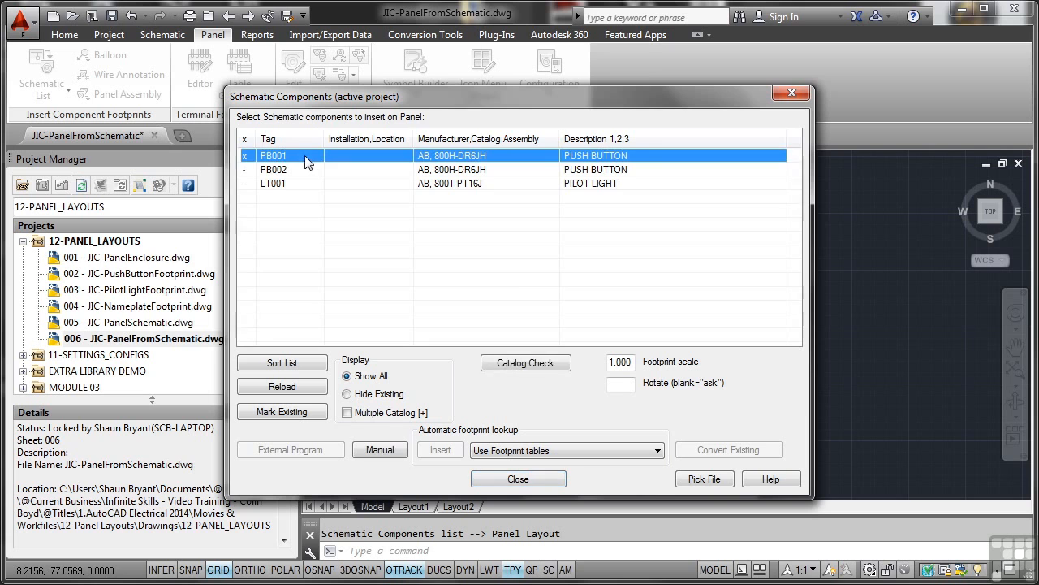
shift+click(303, 171)
shift+click(305, 183)
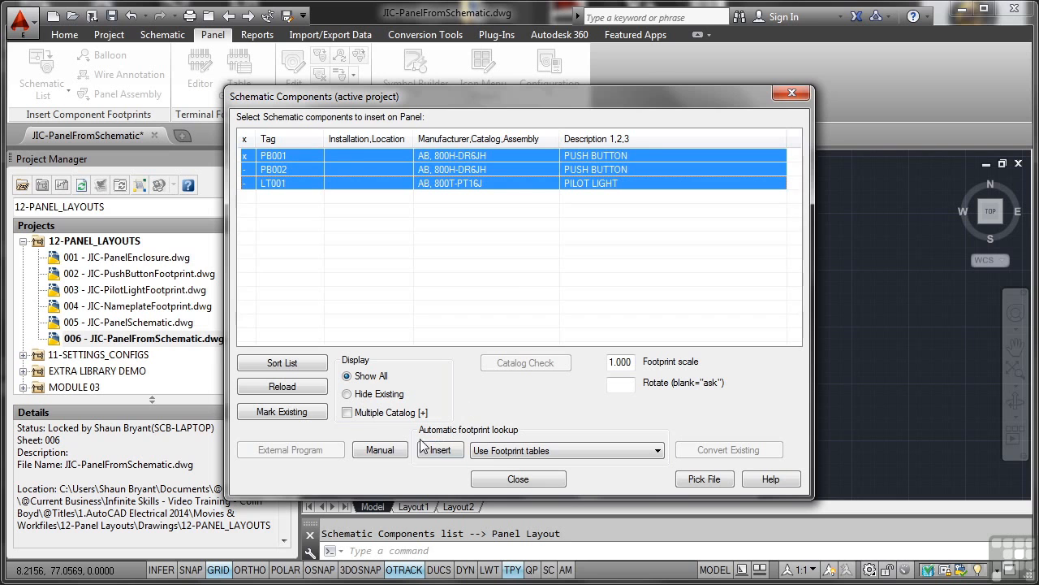
click(393, 451)
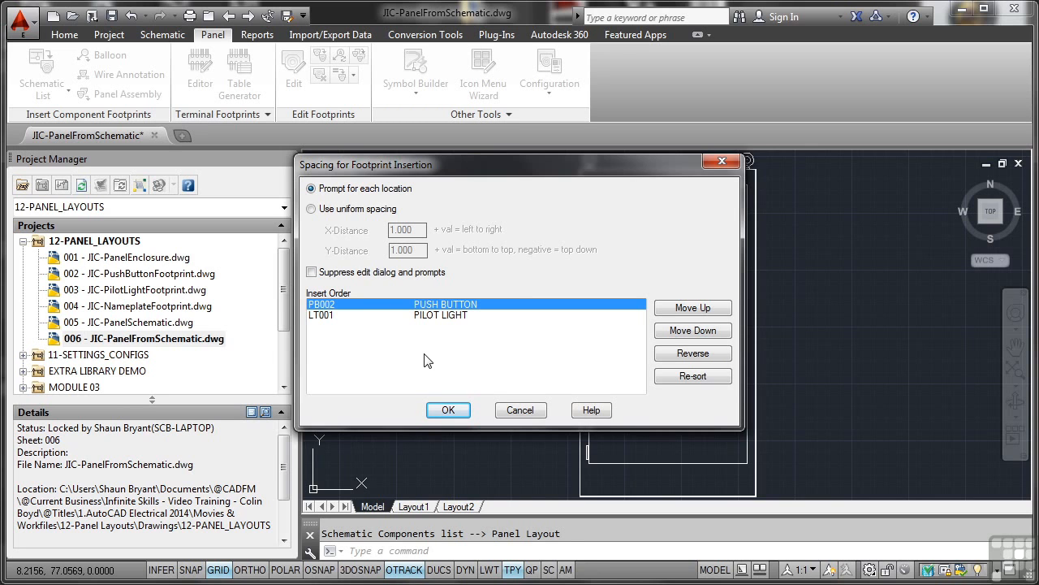
click(449, 410)
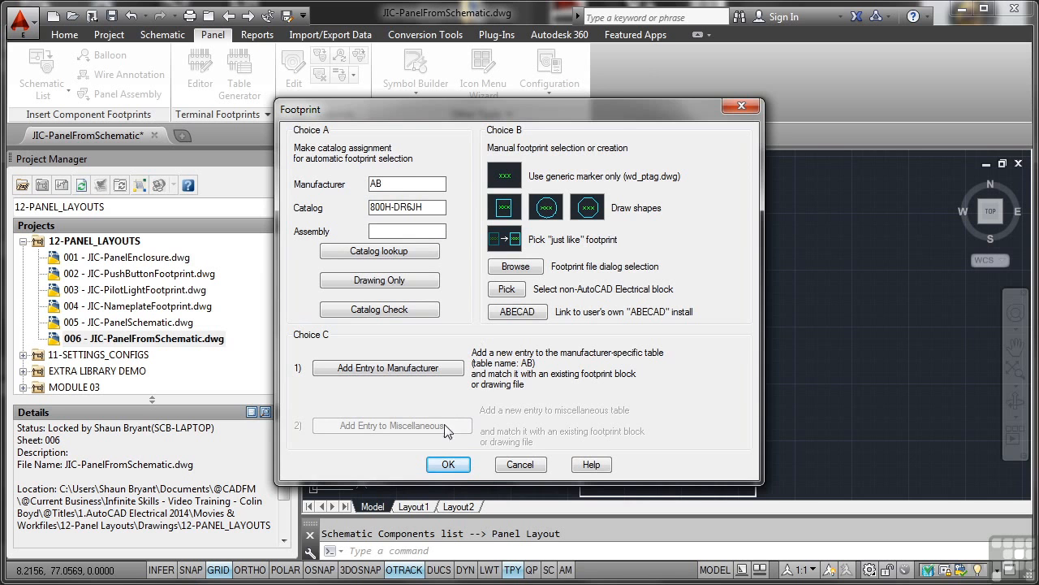
- Place the 800H-DR6JH footprint for PB002 at 72.5,77.5 inside the enclosure's upper-left corner, with snap and ortho on and 0° rotation
click(449, 466)
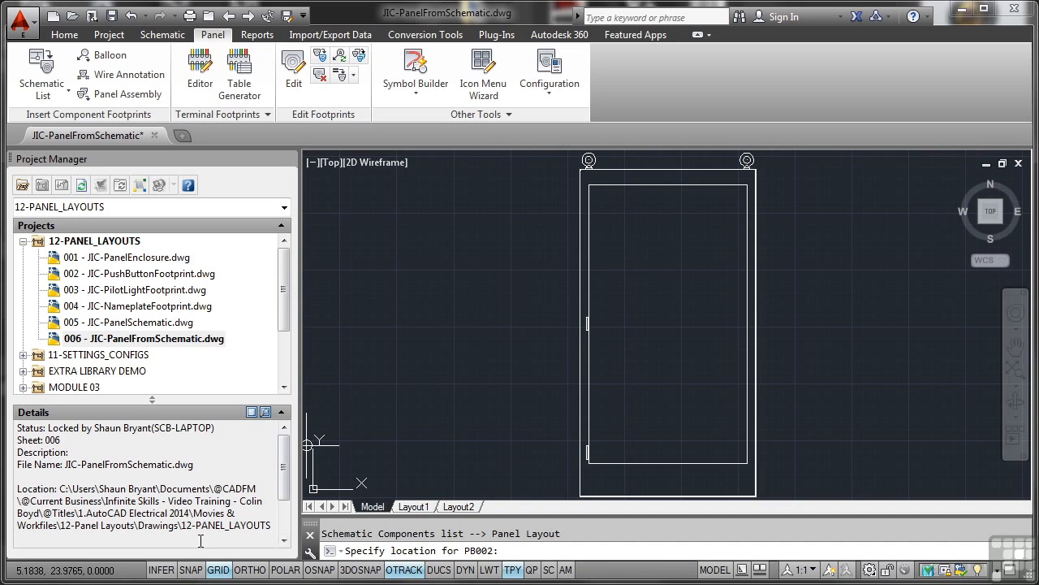
click(192, 570)
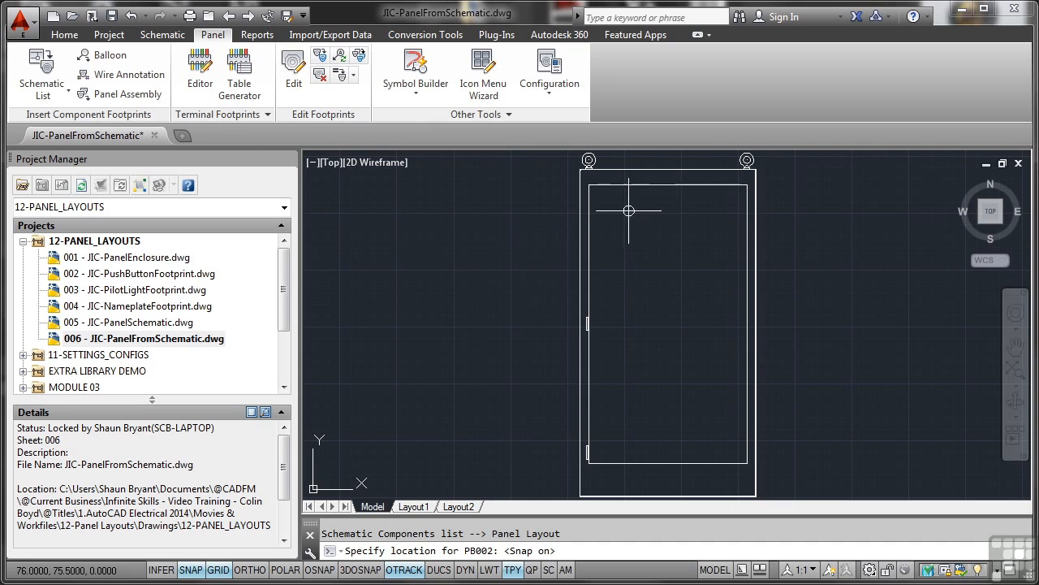
mouse_move(611, 209)
middle_down()
mouse_move(598, 285)
mouse_move(562, 372)
middle_up()
scroll(593, 292, up, 5)
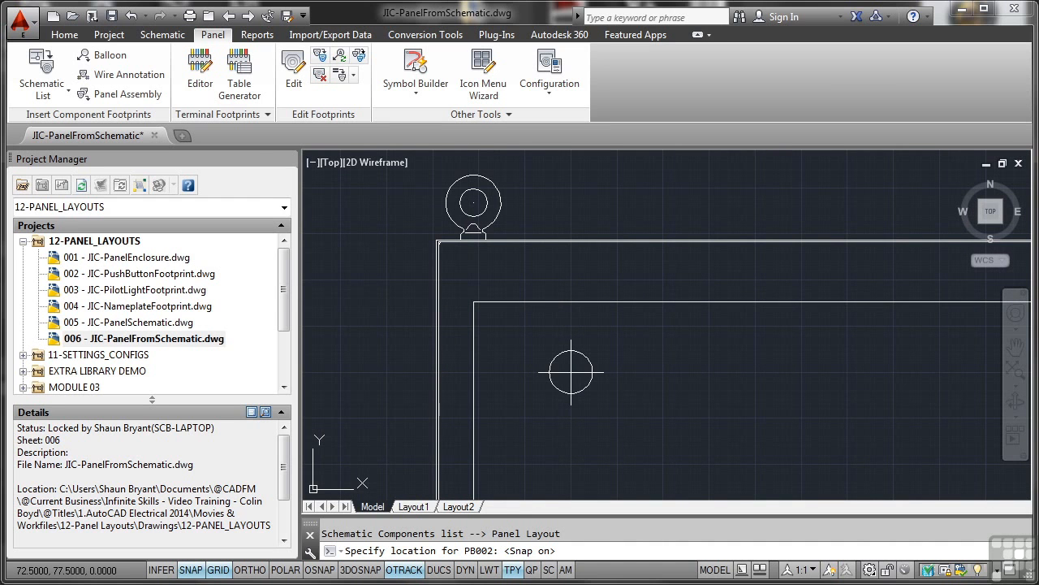
key(F8)
click(570, 372)
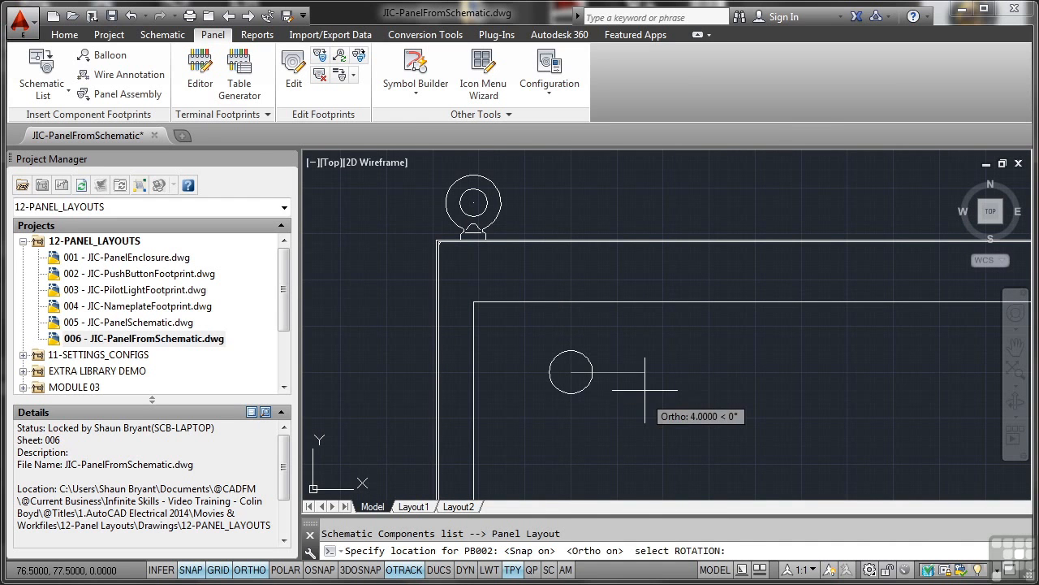
click(646, 390)
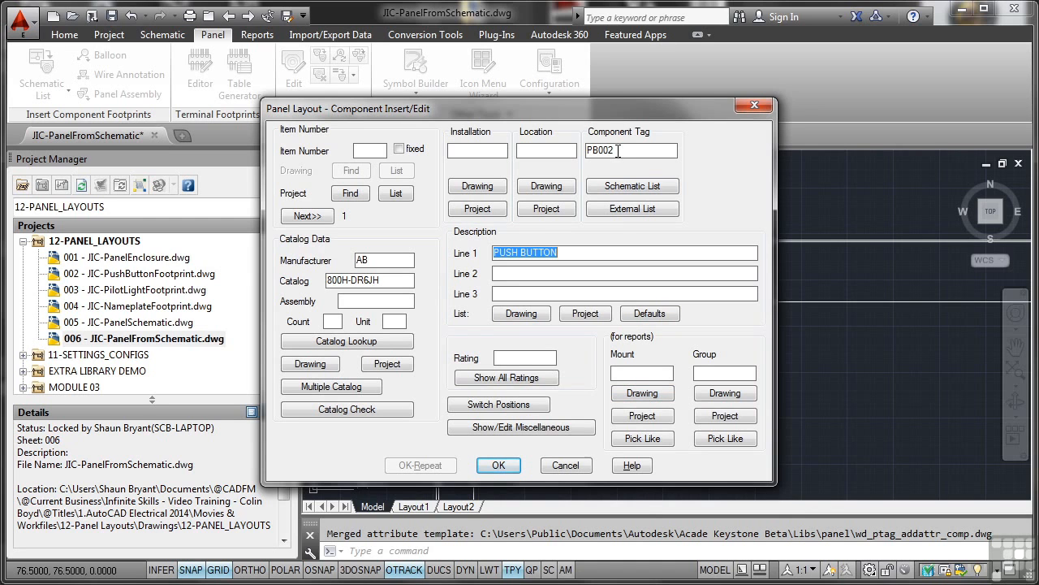
- Change the placed push button footprint's component tag to PB001 and accept its component data
click(617, 151)
key(BackSpace)
text(1)
click(499, 465)
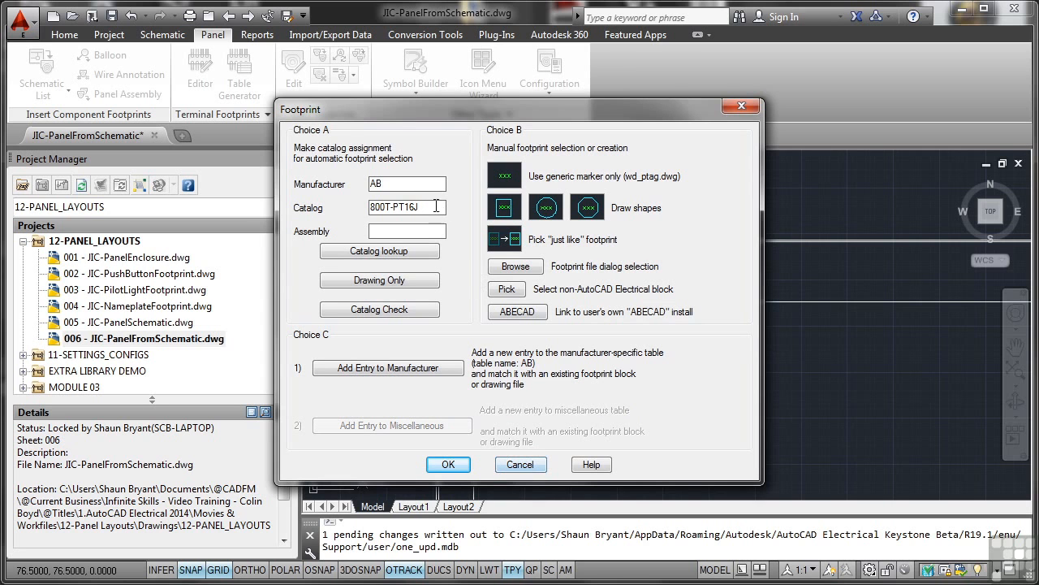
- Place the 800T-PT16J pilot light footprint for LT001 at 77.5,77.5 beside the push button with ortho on, accepting its component data
click(450, 467)
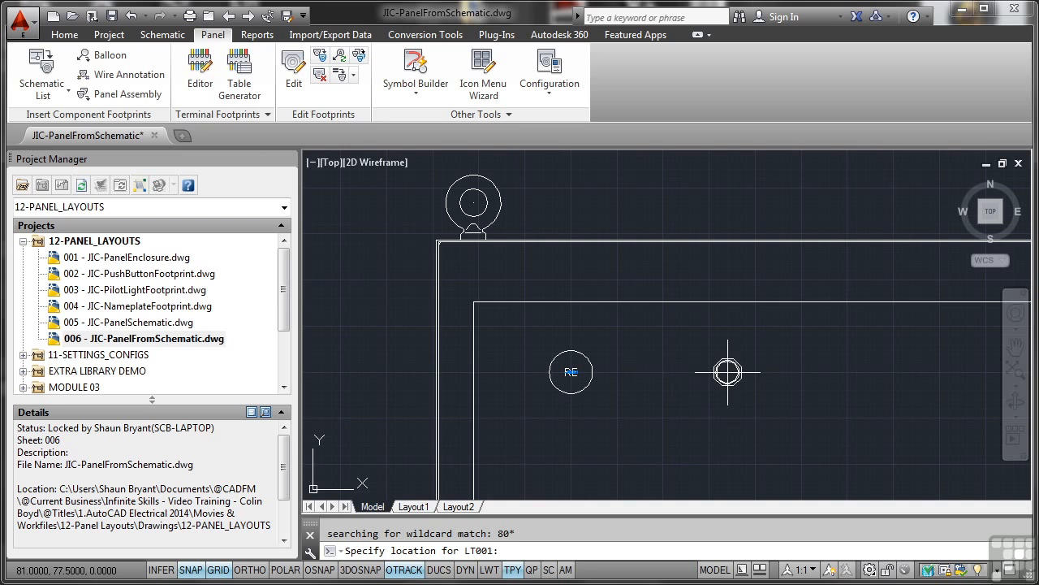
key(F8)
click(663, 372)
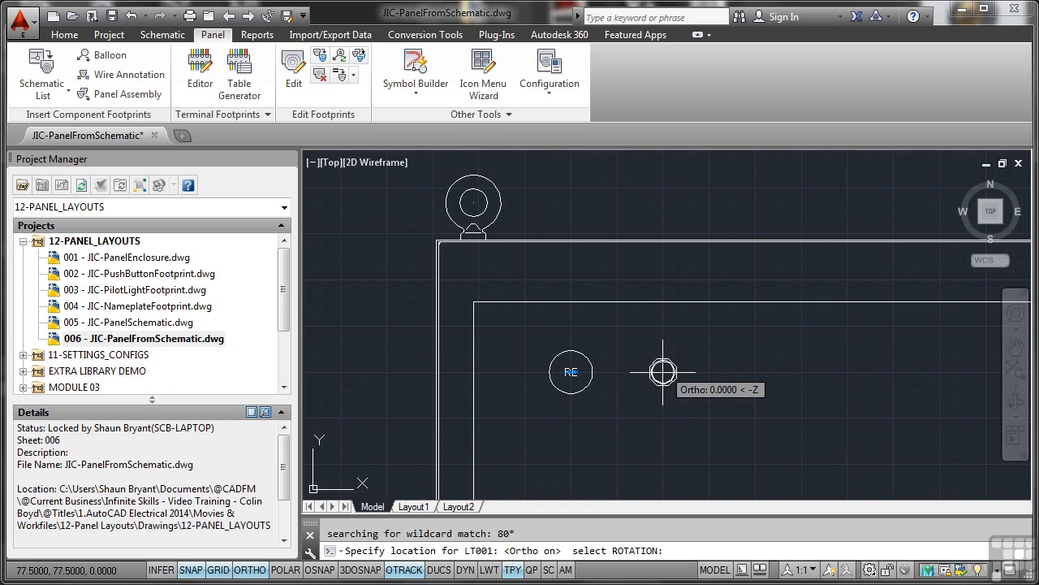
click(663, 372)
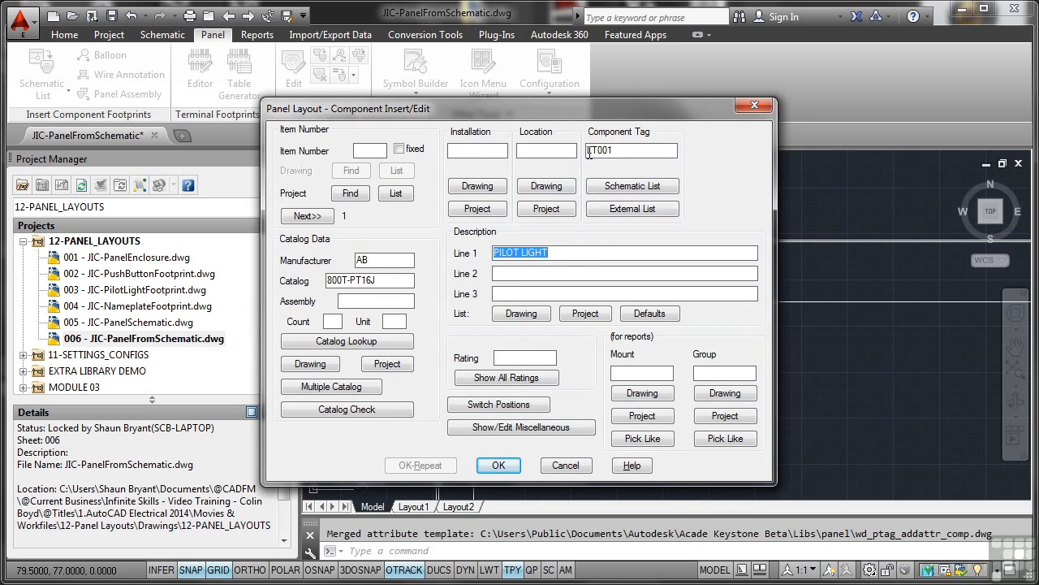
click(498, 465)
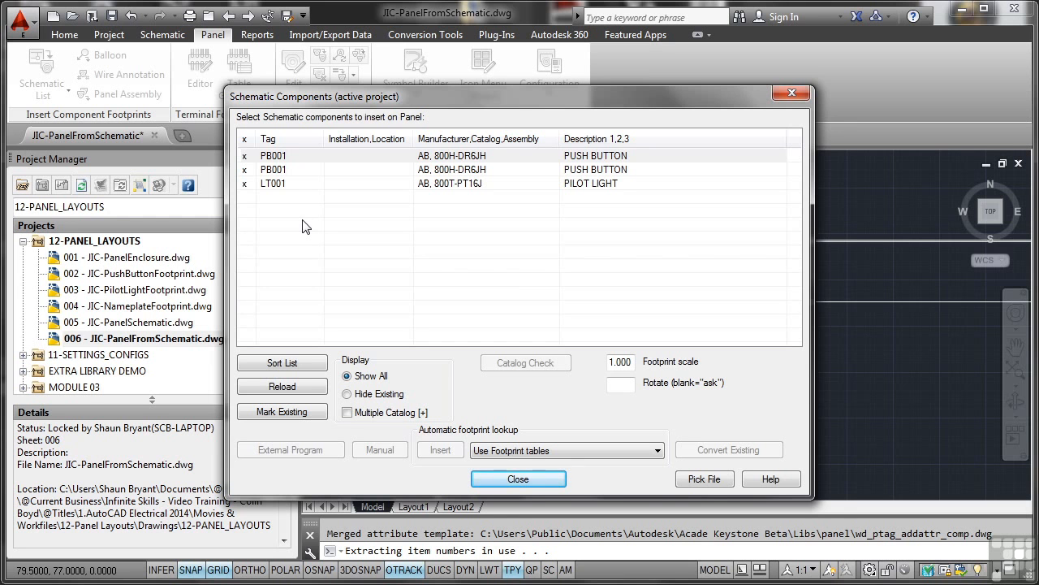
- Close the schematic components list and batch-update the related schematic symbol in the project's other drawings
click(532, 480)
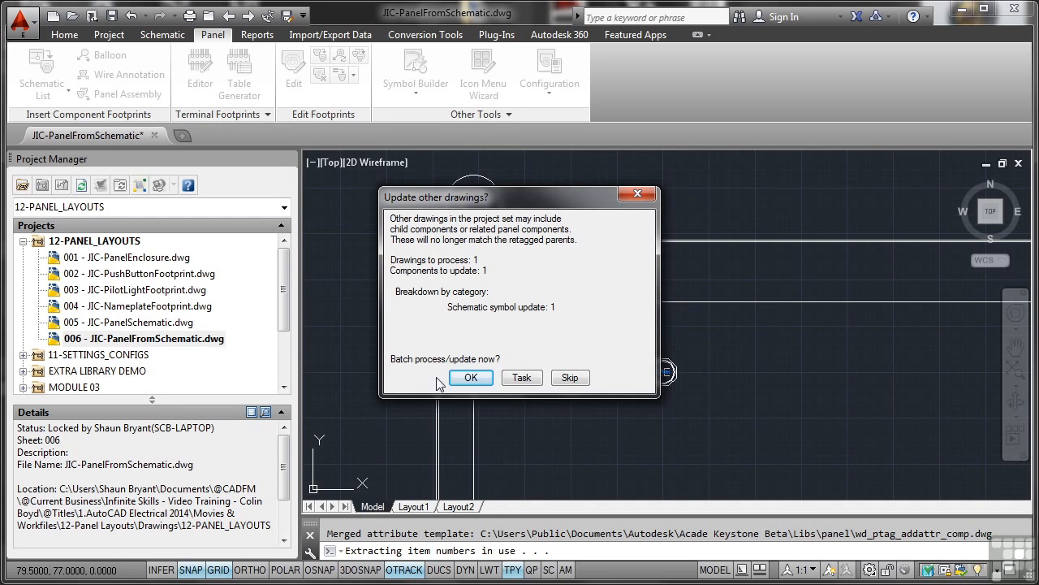
click(471, 378)
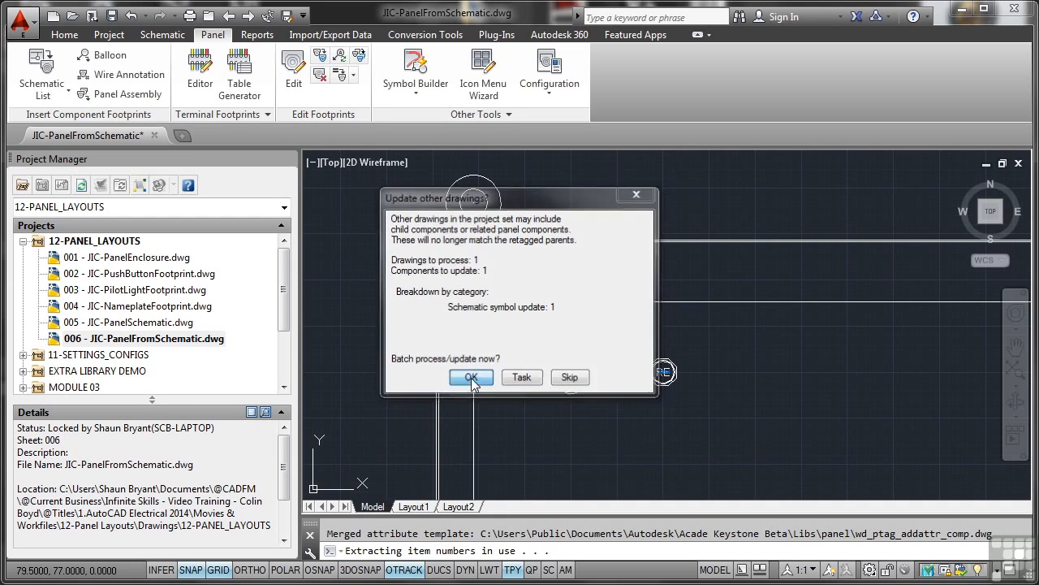
click(464, 310)
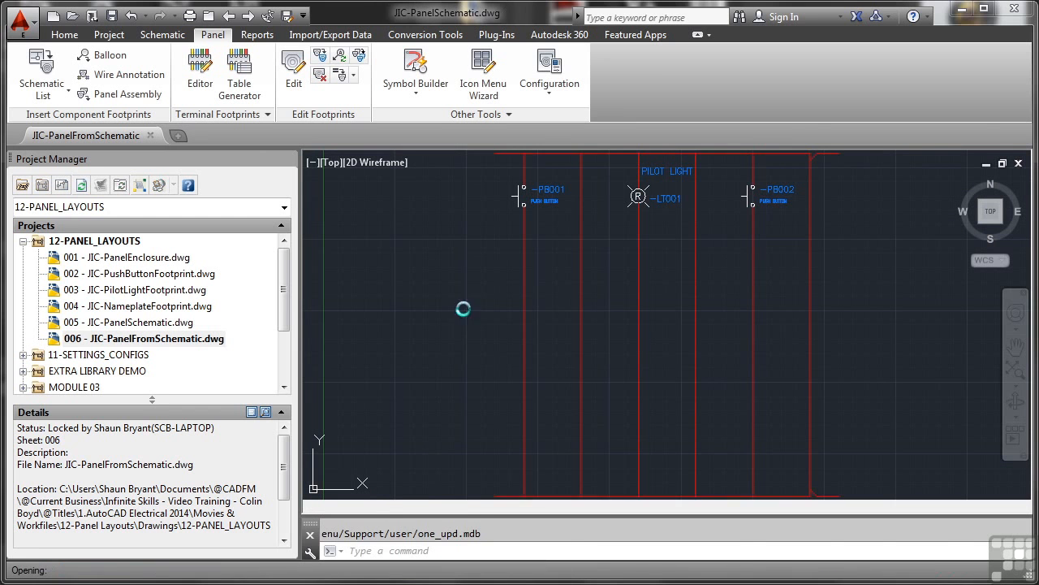